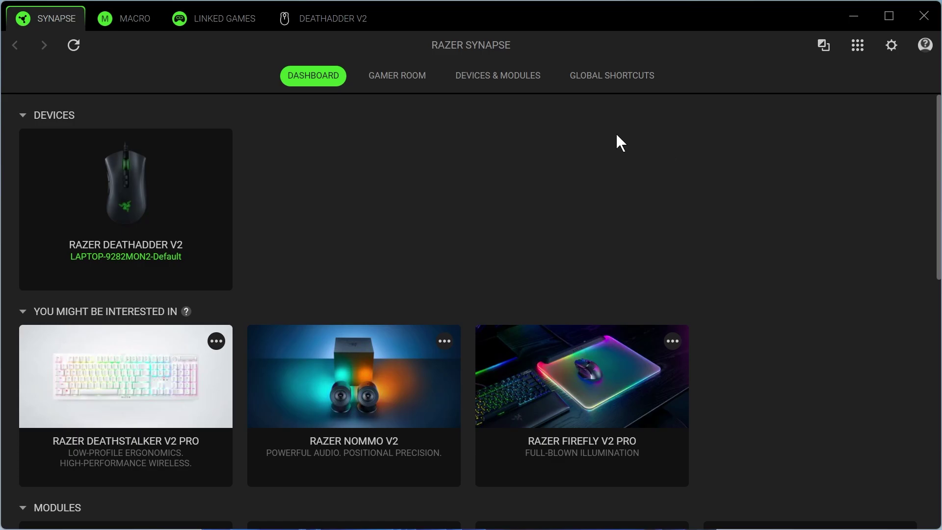
- Minimize Synapse and search Google in Chrome for 'razor synapse download'
{"action": "left_click", "coordinate": [847, 27]}
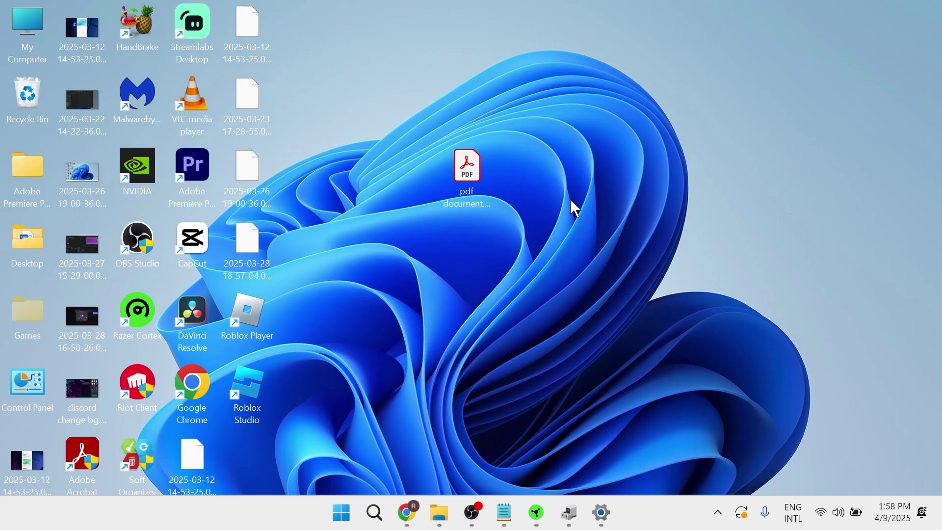
{"action": "left_click", "coordinate": [412, 498]}
{"action": "type", "text": "ra"}
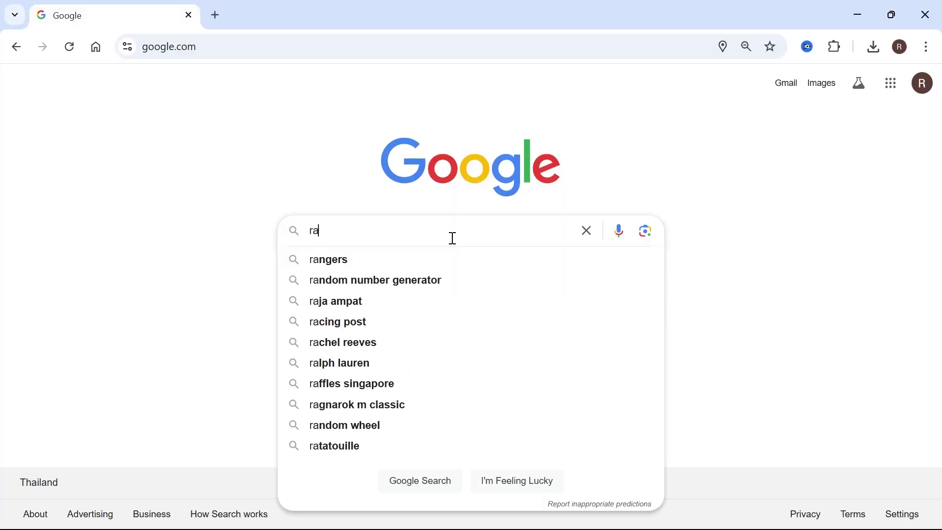
{"action": "type", "text": "zor synapse downl"}
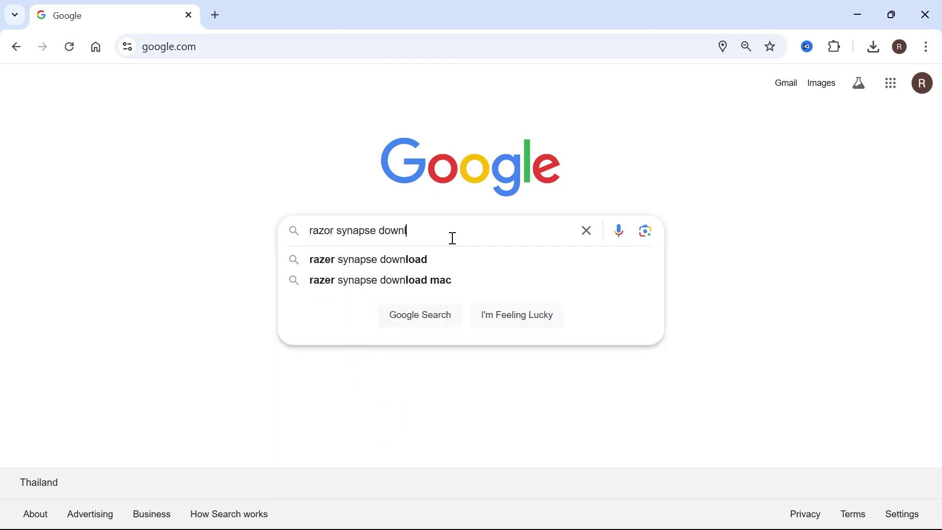
{"action": "type", "text": "oad"}
{"action": "key", "text": "Return"}
- Download the Synapse 4 installer from Razer's product page and check the recent downloads list
{"action": "scroll", "coordinate": [185, 267], "scroll_direction": "down", "scroll_amount": 2}
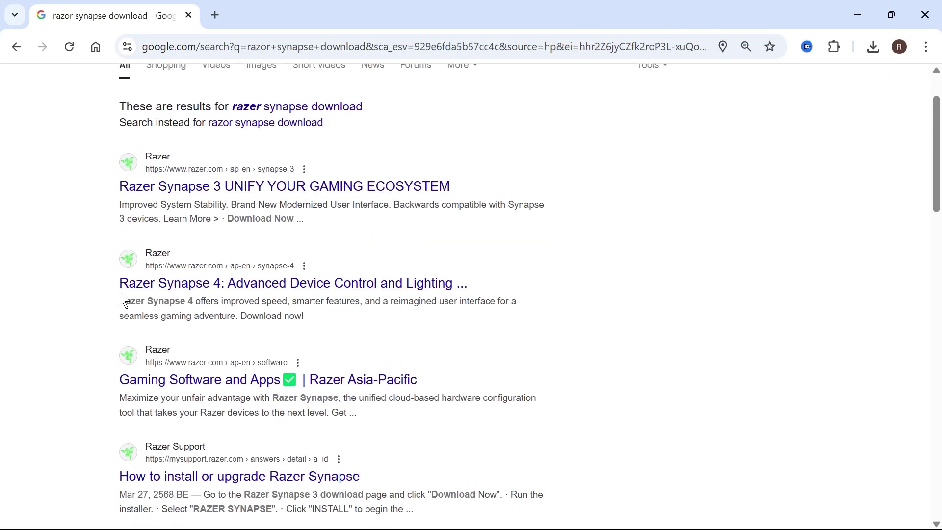
{"action": "left_click", "coordinate": [217, 285]}
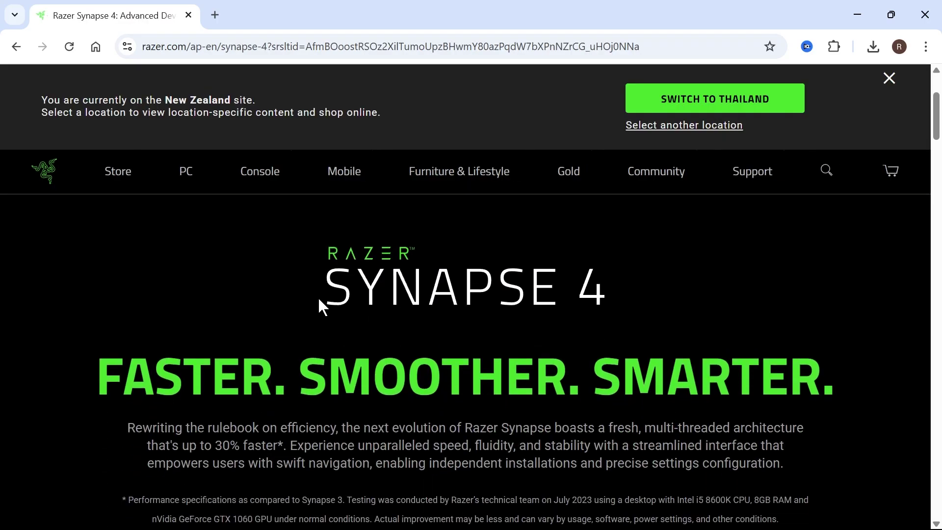
{"action": "scroll", "coordinate": [310, 294], "scroll_direction": "down", "scroll_amount": 7}
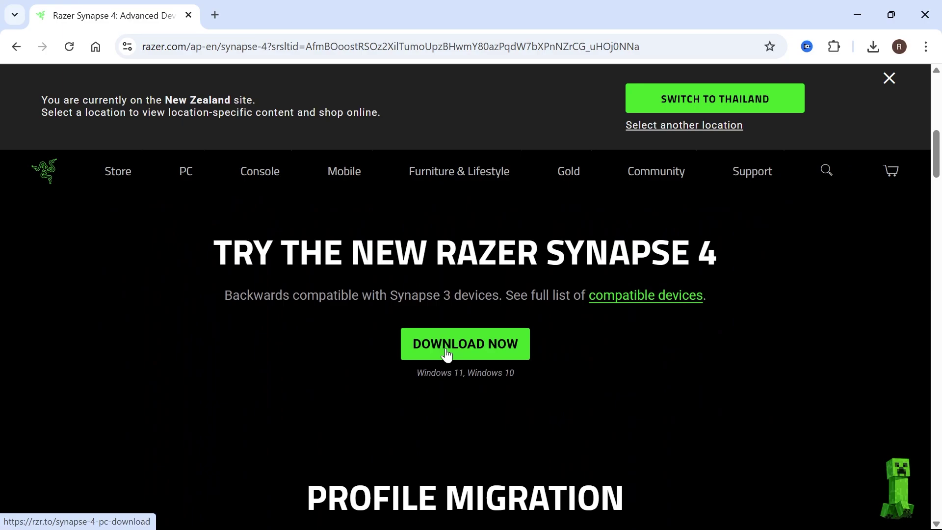
{"action": "left_click", "coordinate": [446, 353]}
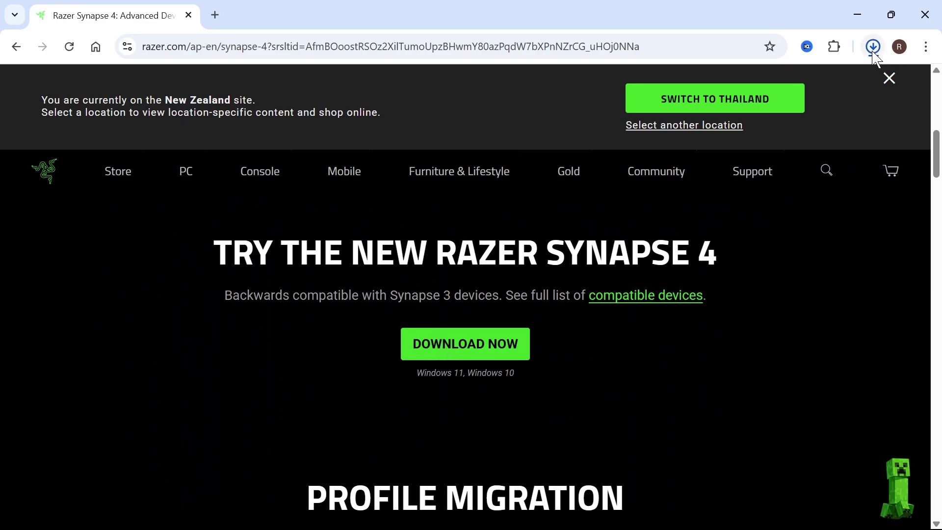
{"action": "left_click", "coordinate": [873, 49]}
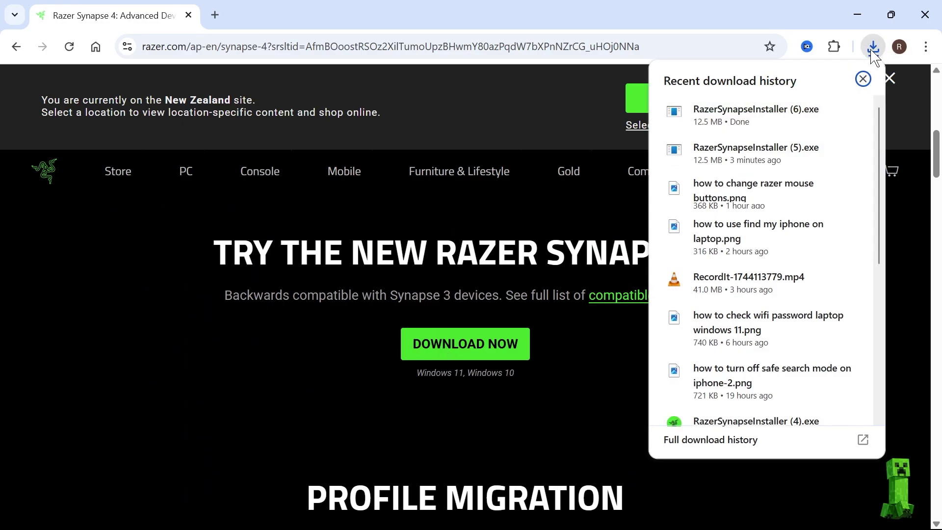
{"action": "mouse_move", "coordinate": [715, 152]}
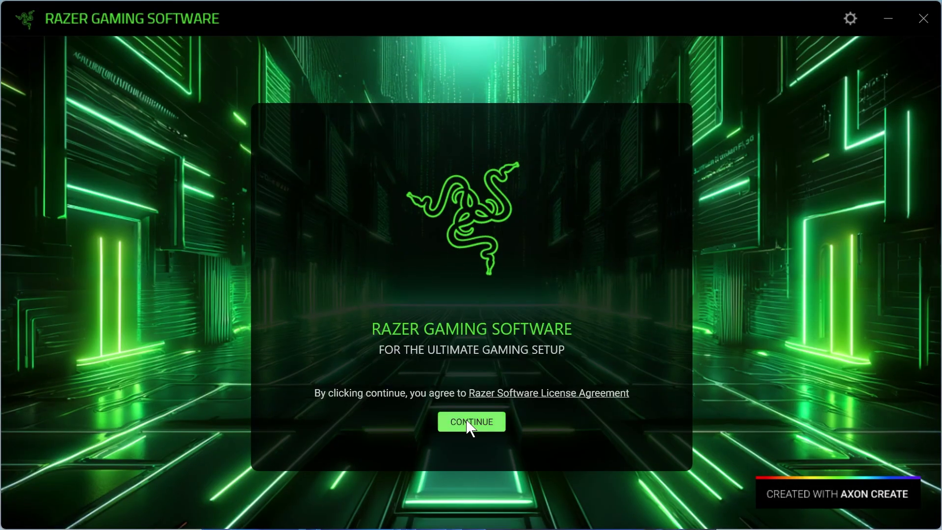
- Accept the licence agreement and open the Razer Synapse 4 page from the expanded app list
{"action": "left_click", "coordinate": [479, 422]}
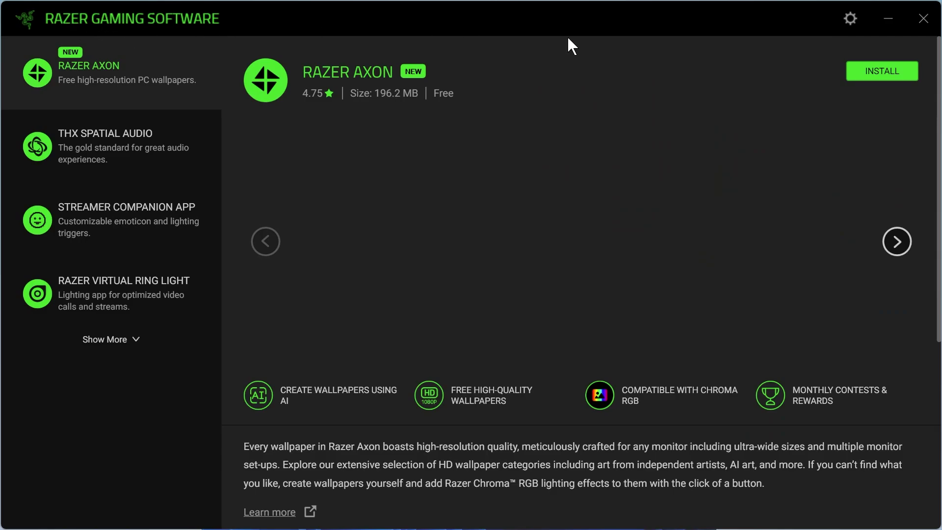
{"action": "left_click", "coordinate": [118, 339]}
{"action": "scroll", "coordinate": [132, 167], "scroll_direction": "down", "scroll_amount": 3}
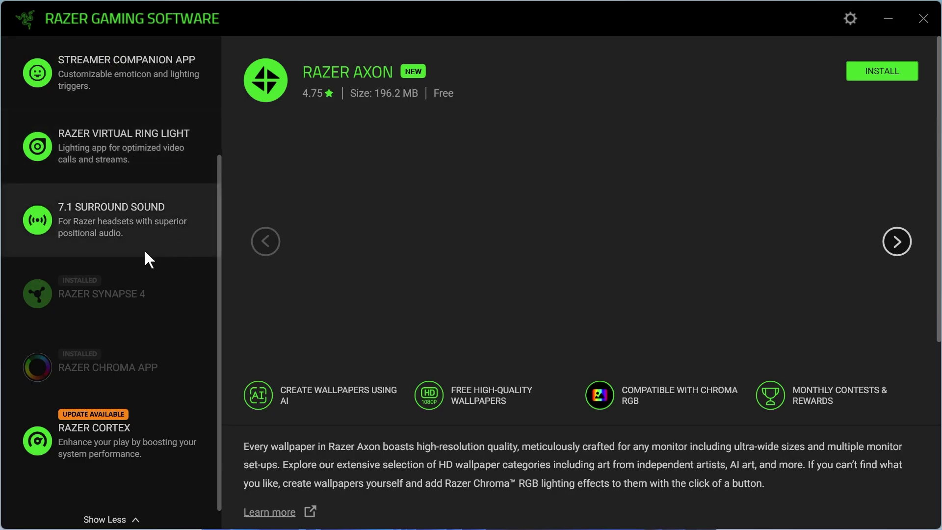
{"action": "left_click", "coordinate": [78, 294]}
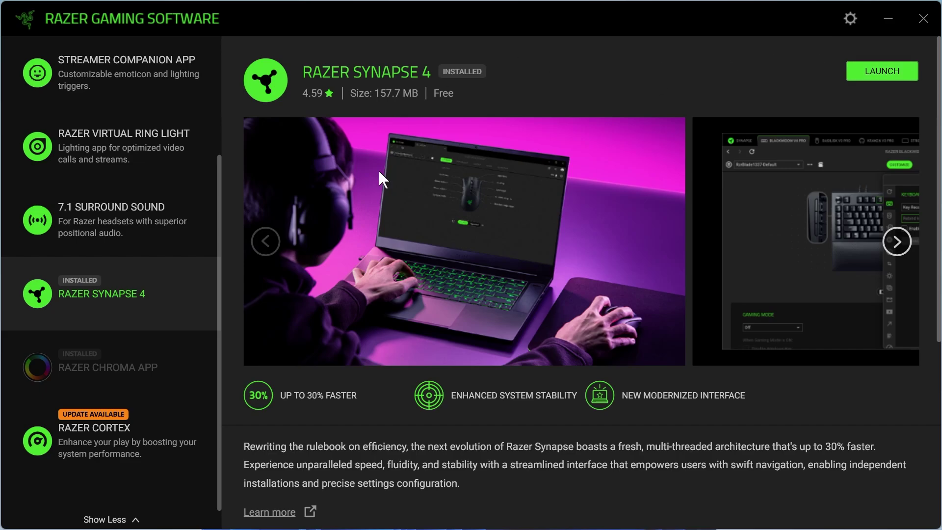
- Launch Razer Synapse 4 and open the DeathAdder V2 mouse's button customization
{"action": "left_click", "coordinate": [869, 74]}
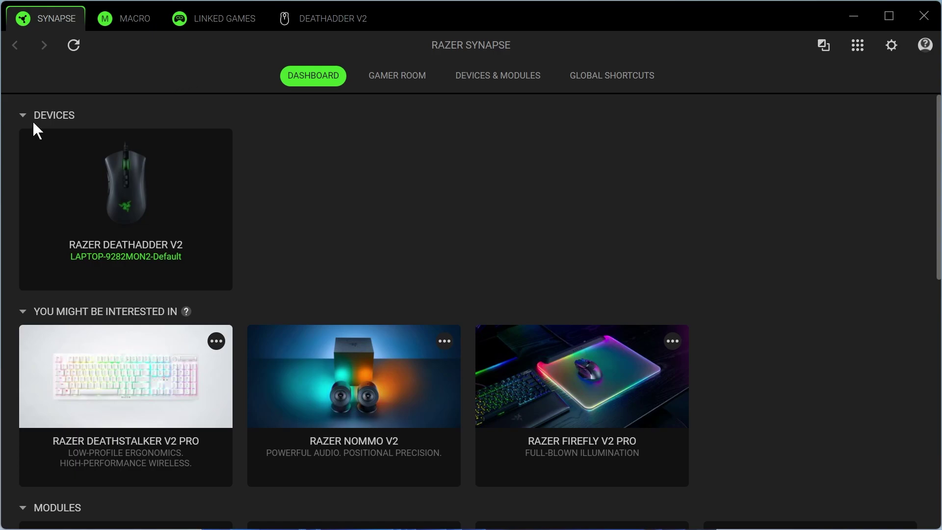
{"action": "left_click", "coordinate": [116, 167]}
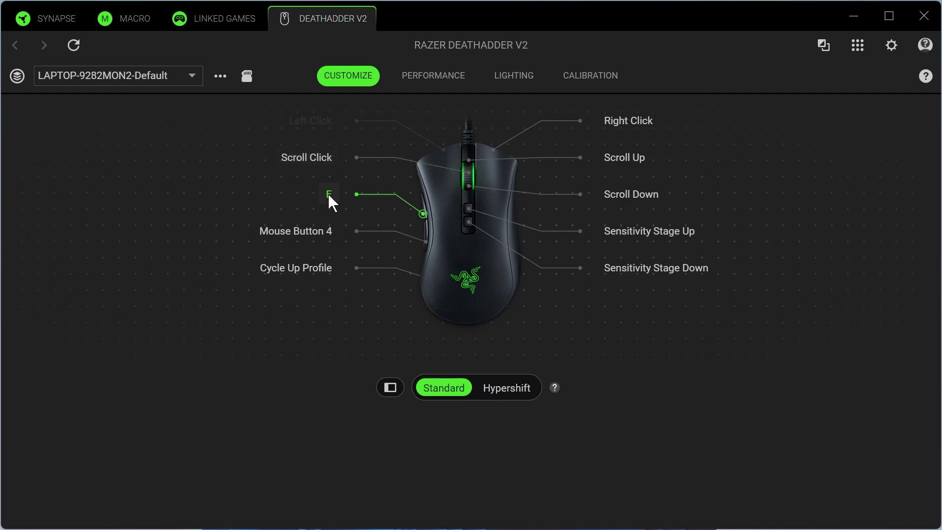
- Map Mouse Button 5 to the E key using Keyboard Function > Key Recording, and save
{"action": "left_click", "coordinate": [329, 199]}
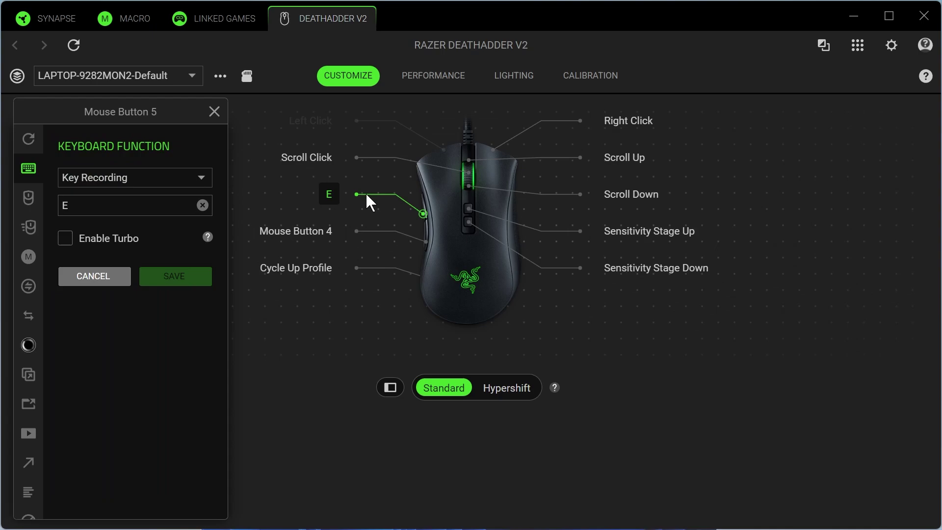
{"action": "mouse_move", "coordinate": [31, 167]}
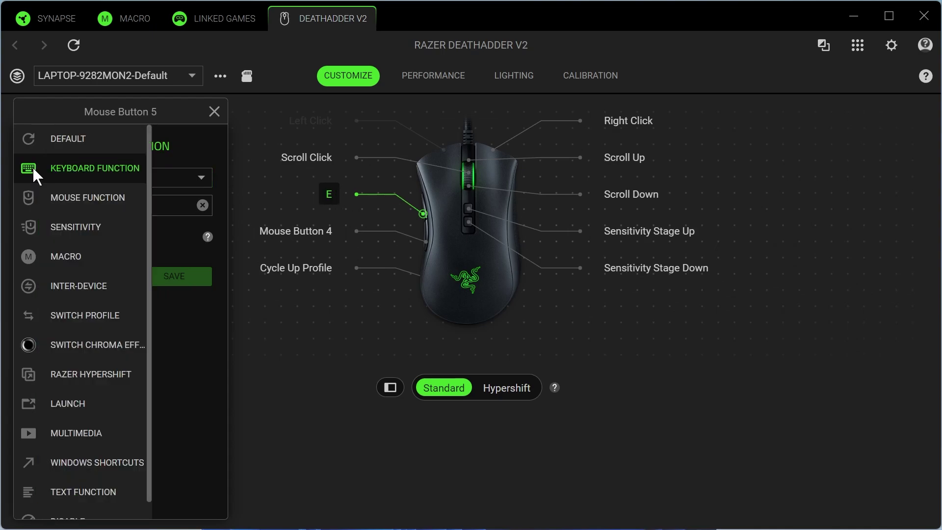
{"action": "scroll", "coordinate": [104, 225], "scroll_direction": "down", "scroll_amount": 1}
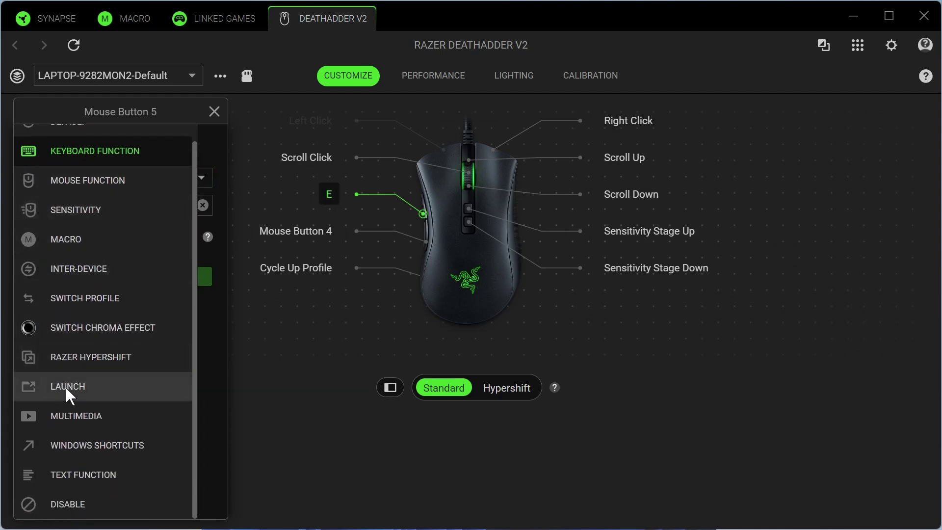
{"action": "scroll", "coordinate": [83, 392], "scroll_direction": "up", "scroll_amount": 1}
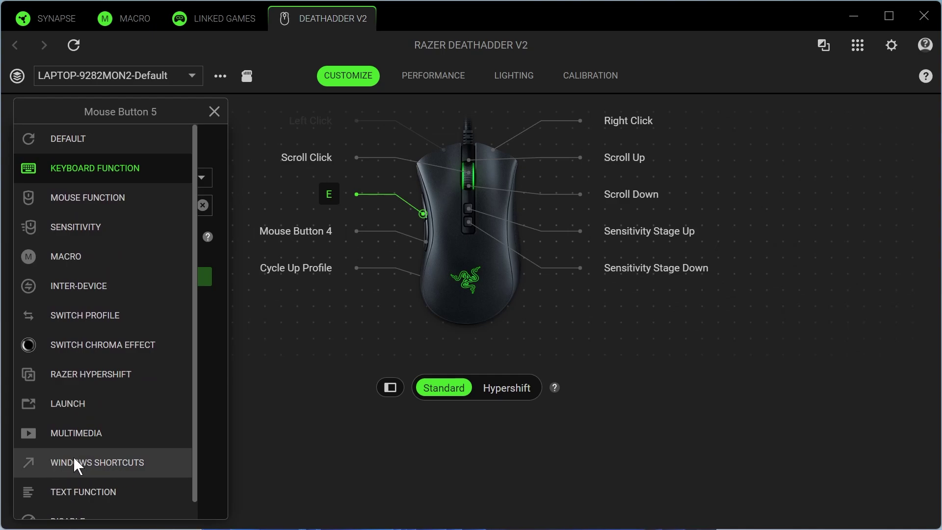
{"action": "left_click", "coordinate": [75, 169]}
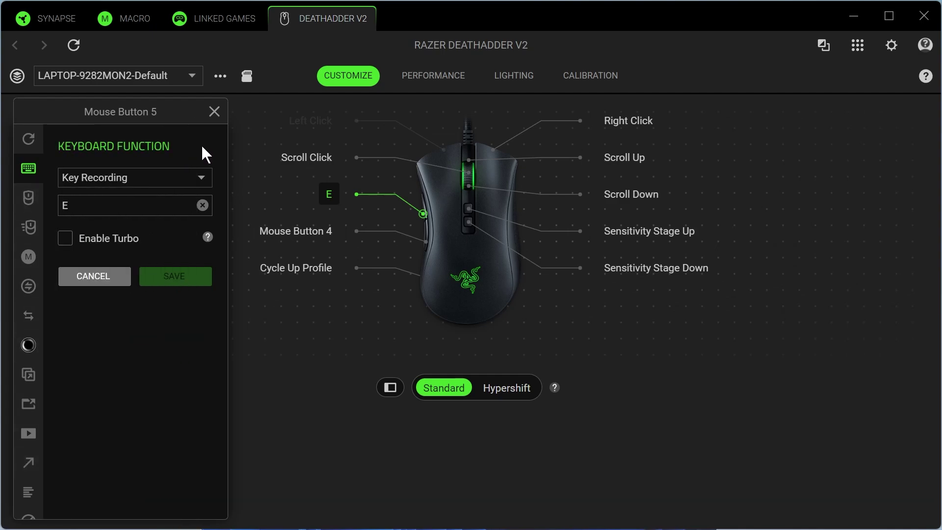
{"action": "left_click", "coordinate": [201, 177]}
{"action": "left_click", "coordinate": [95, 198]}
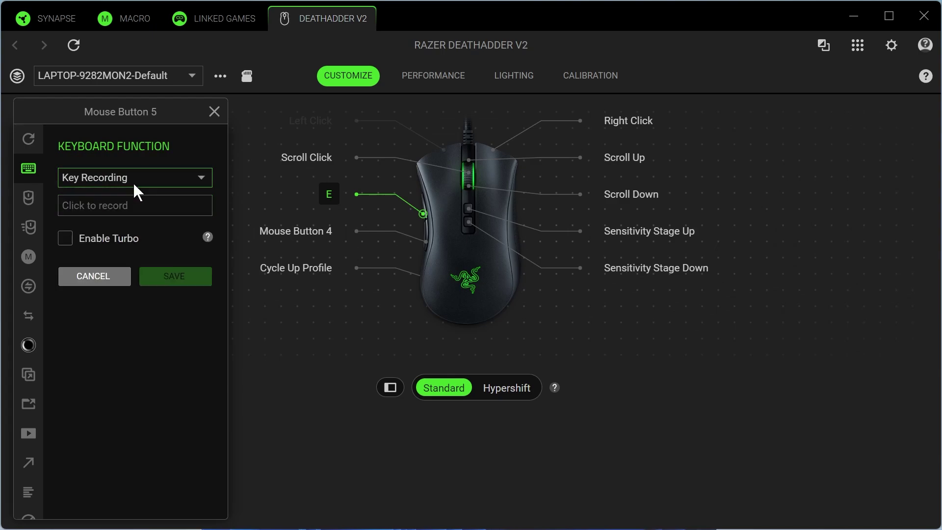
{"action": "left_click", "coordinate": [125, 205]}
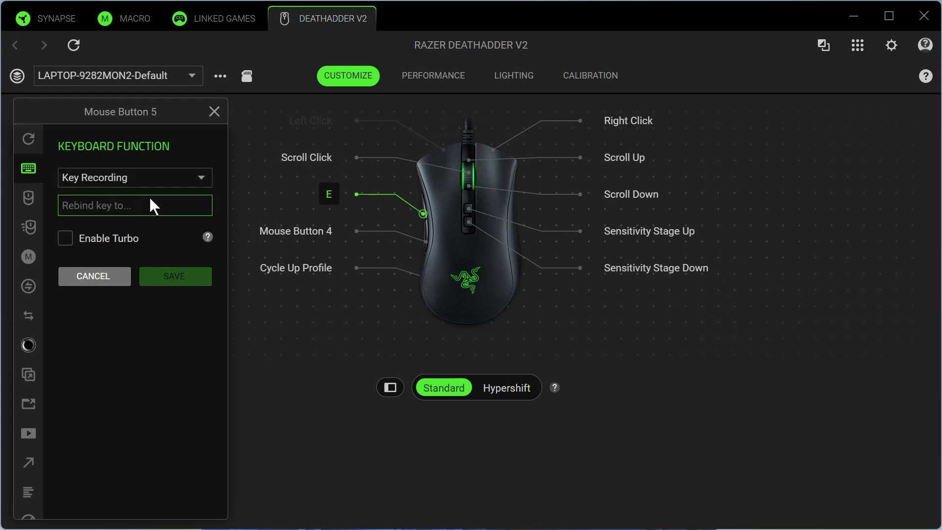
{"action": "key", "text": "e"}
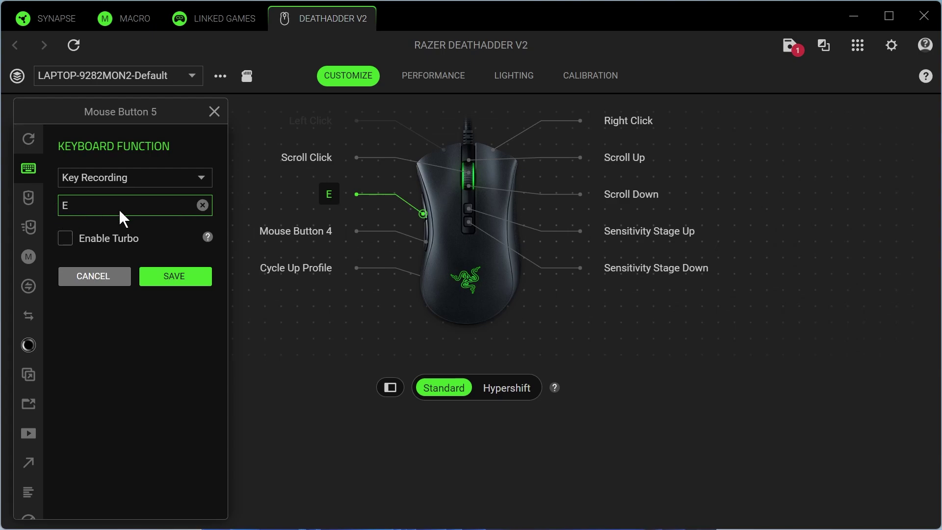
{"action": "left_click", "coordinate": [171, 277]}
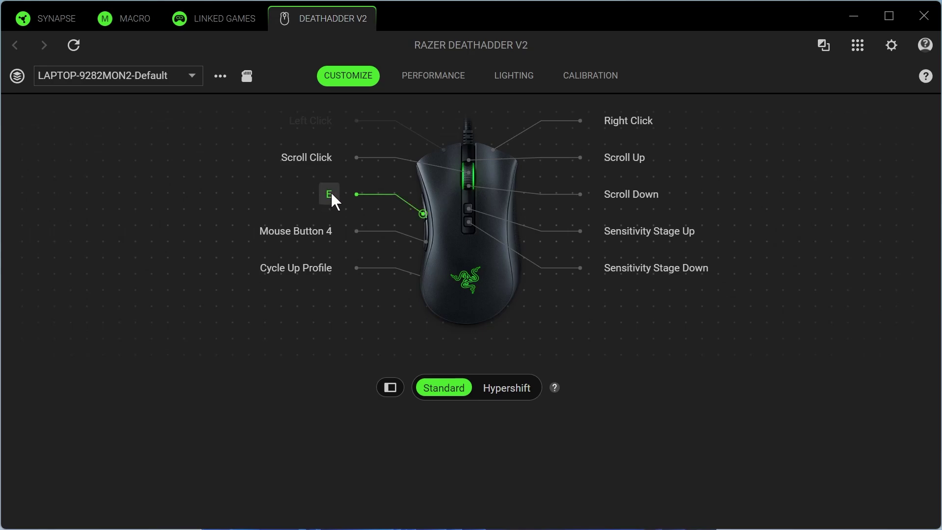
- On the Performance tab, cycle through DPI stages 4, 5, 2, 3, finishing on stage 4 (2400 DPI)
{"action": "left_click", "coordinate": [437, 78]}
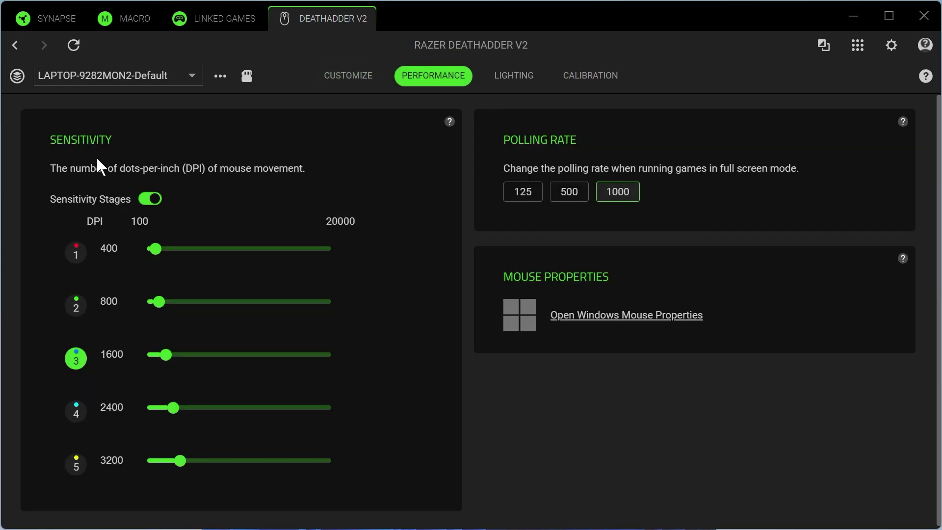
{"action": "scroll", "coordinate": [158, 173], "scroll_direction": "down", "scroll_amount": 1}
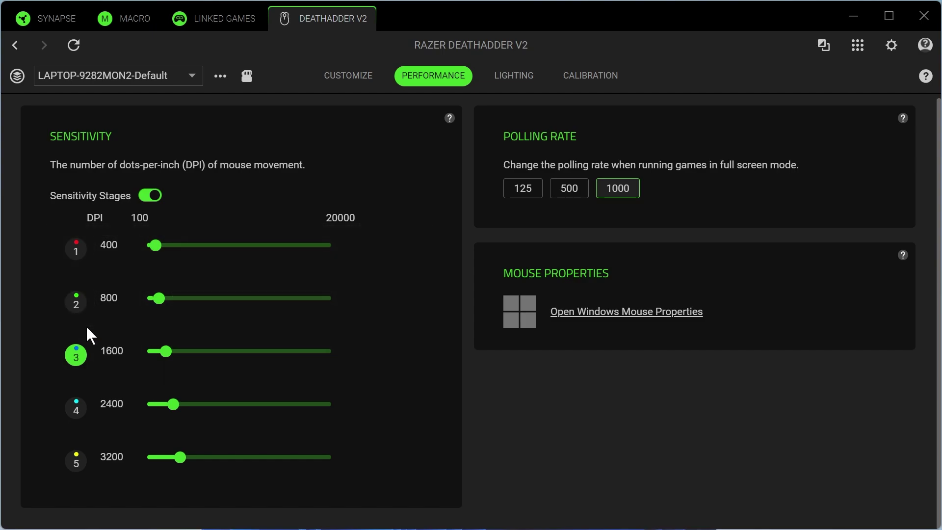
{"action": "left_click", "coordinate": [77, 410]}
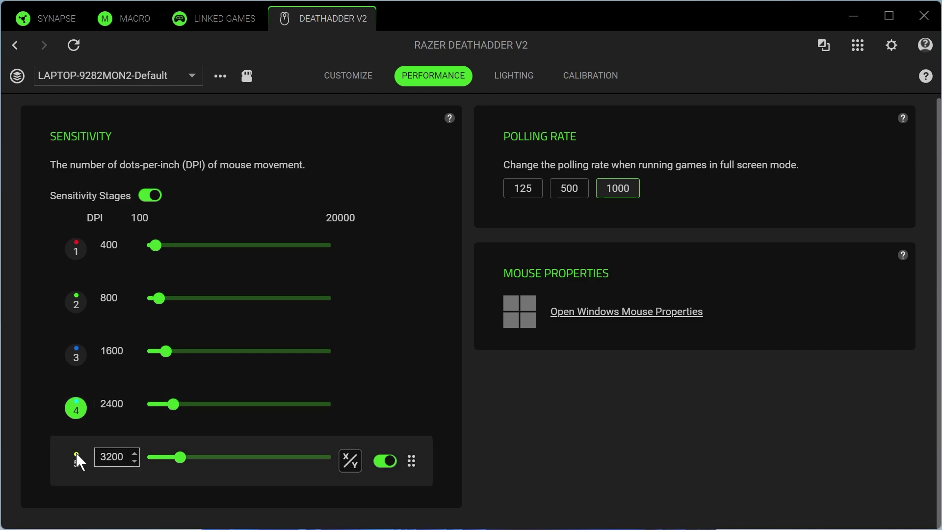
{"action": "left_click", "coordinate": [76, 456]}
{"action": "left_click", "coordinate": [74, 306]}
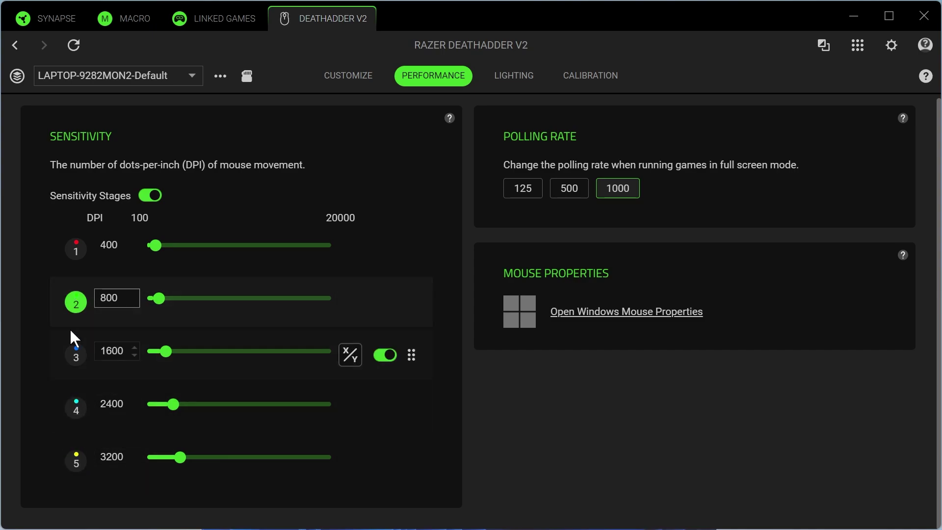
{"action": "left_click", "coordinate": [76, 357]}
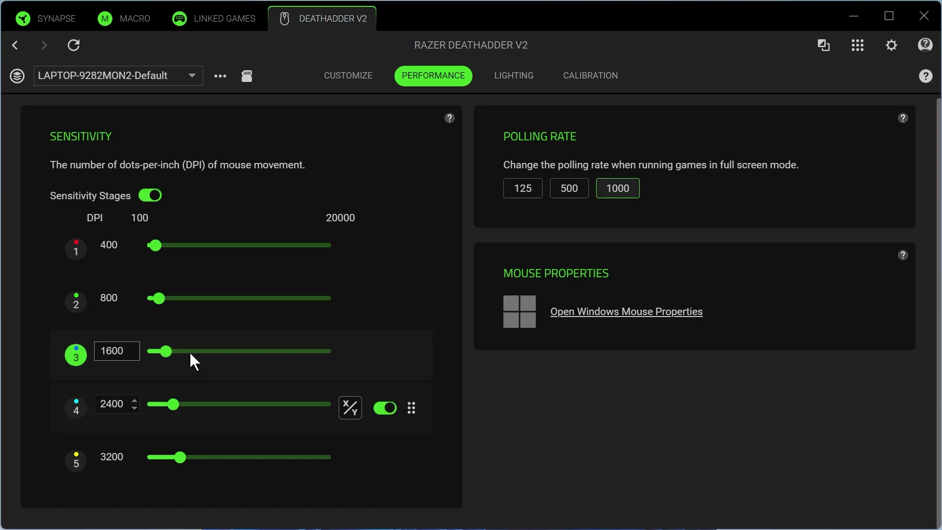
{"action": "left_click", "coordinate": [75, 407]}
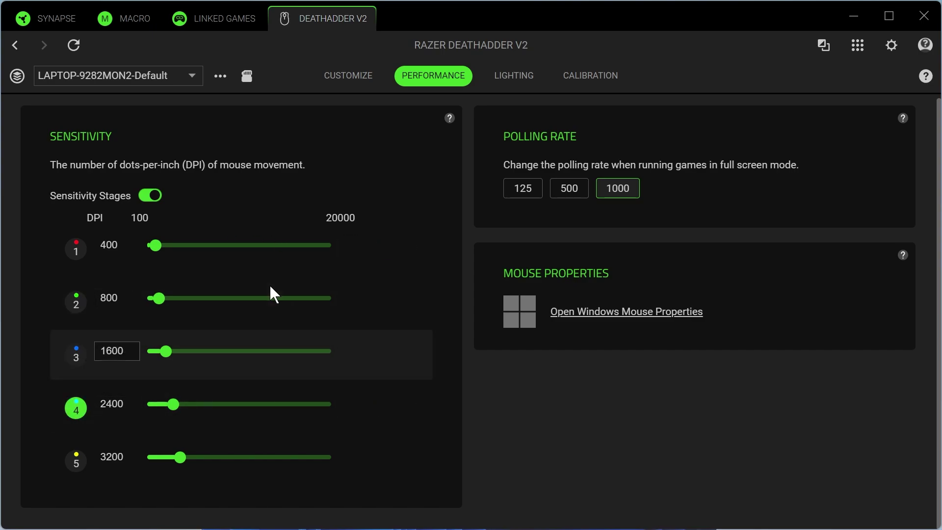
- On the Lighting tab, check the green first Breathing colour and open the lighting effects list
{"action": "left_click", "coordinate": [514, 77]}
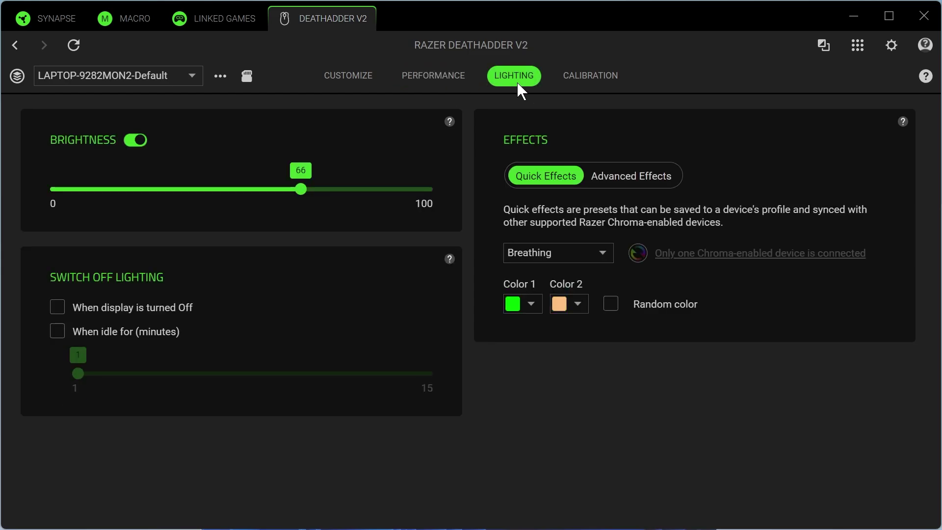
{"action": "left_click", "coordinate": [534, 307]}
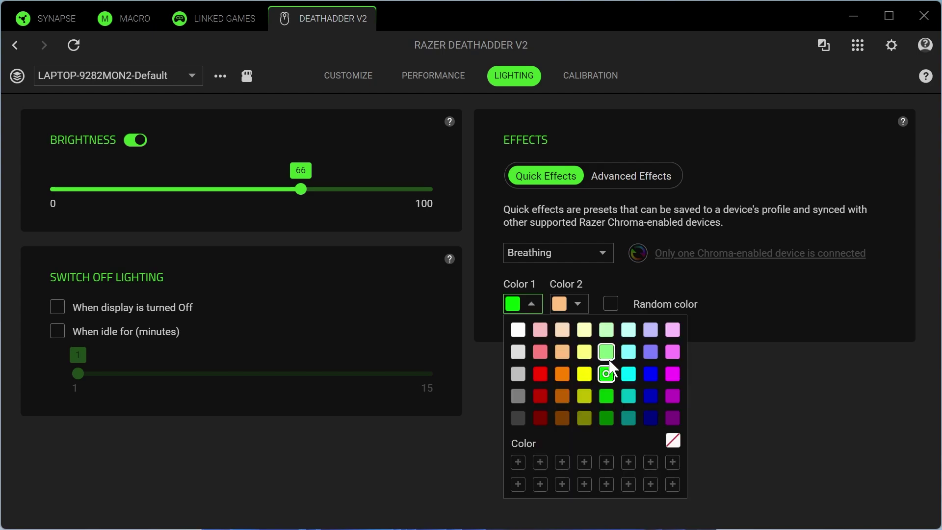
{"action": "left_click", "coordinate": [487, 341]}
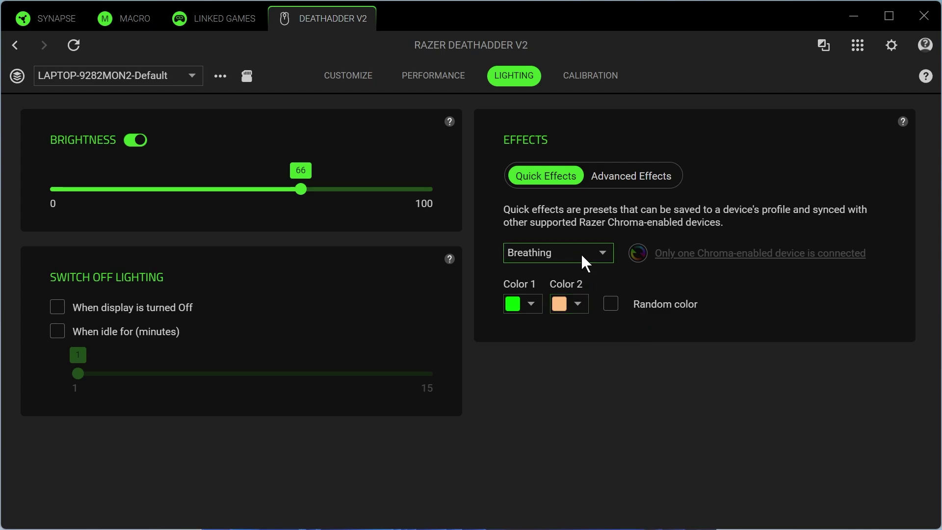
{"action": "left_click", "coordinate": [598, 250]}
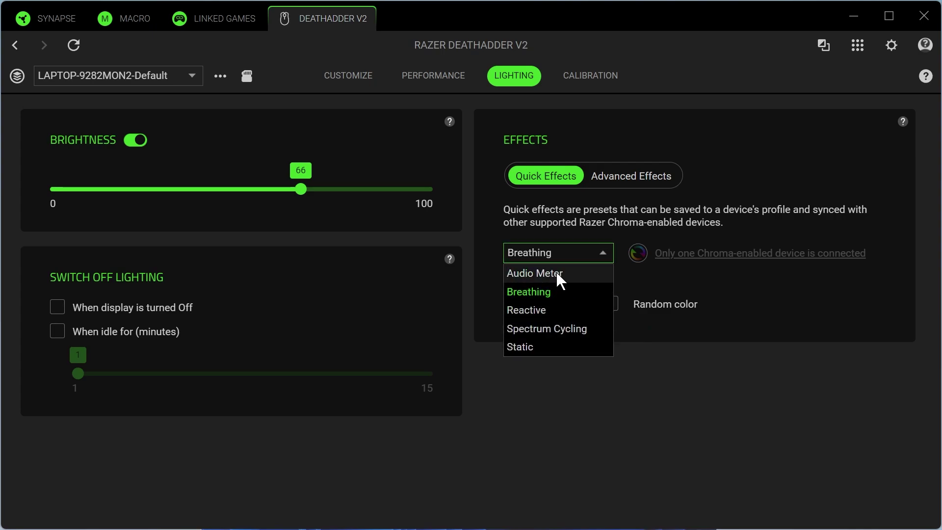